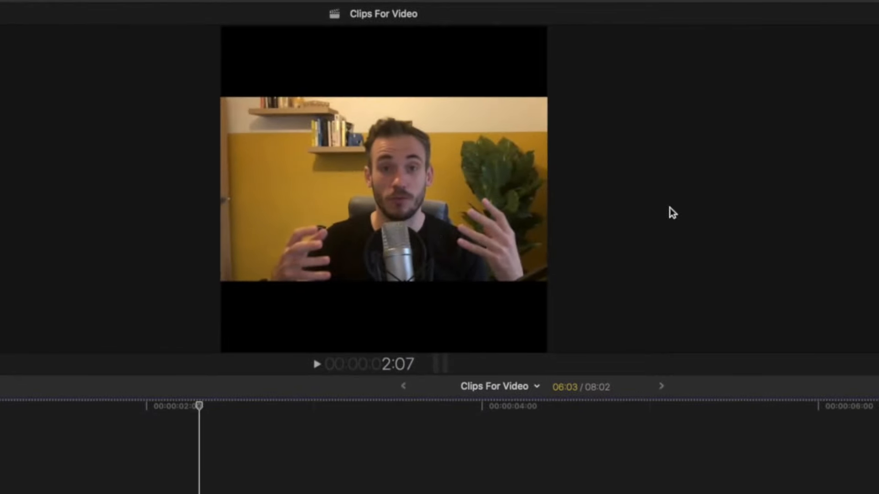
Show the video scopes and use Color Wheels 1 to lower the first clip's shadows and raise its highlights
key(super+7)
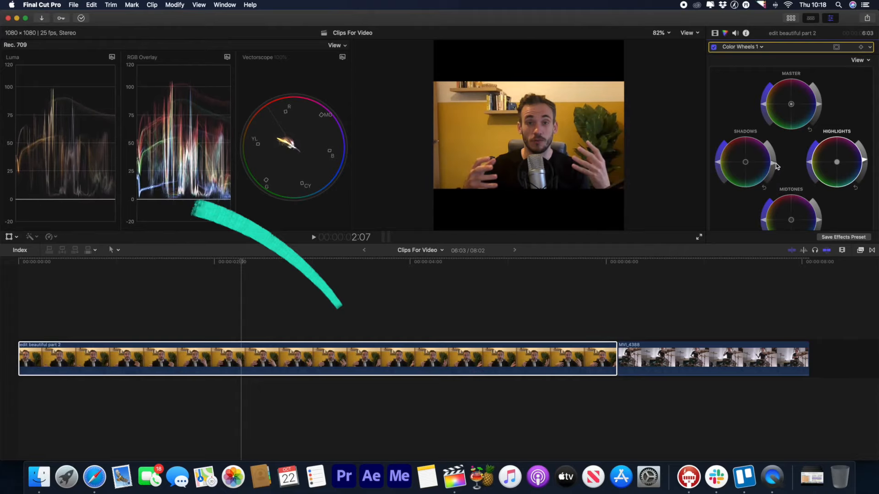
drag(776, 171, 777, 166)
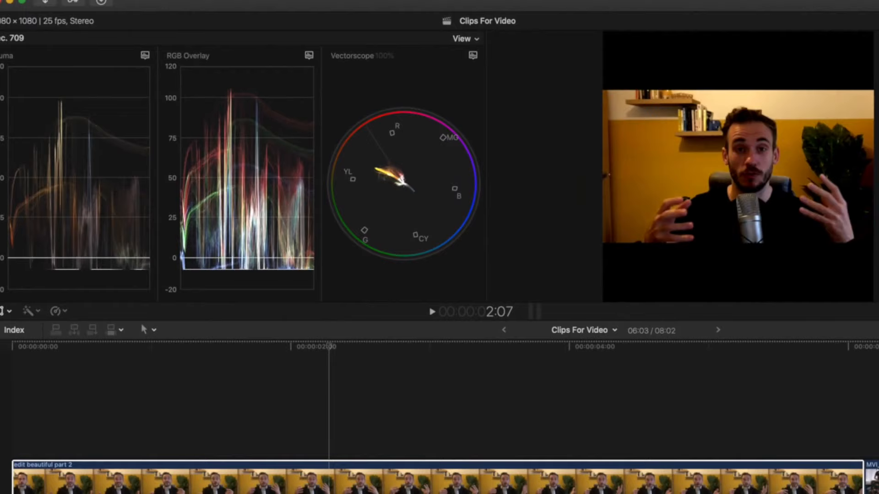
drag(878, 256, 878, 233)
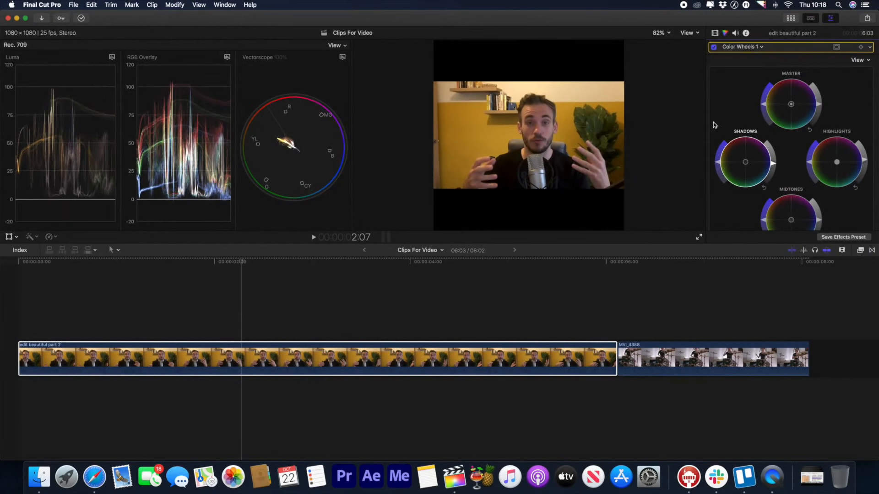
scroll(778, 146, down, 1)
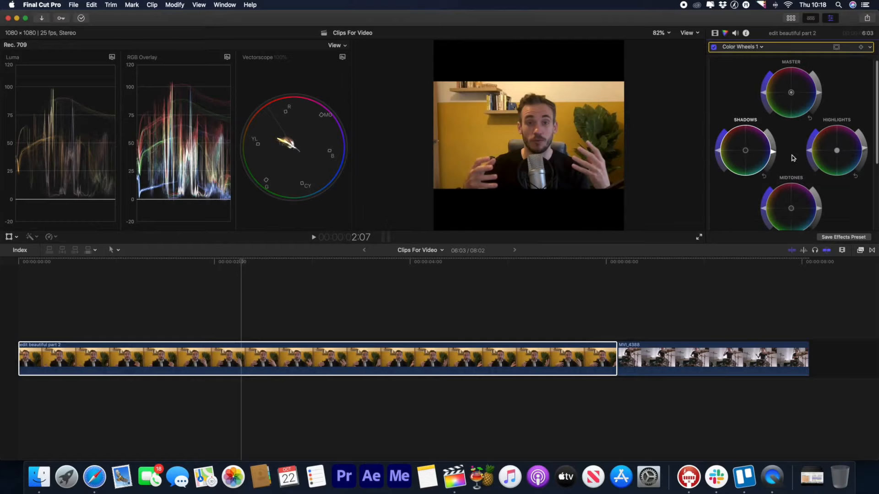
drag(864, 150, 864, 146)
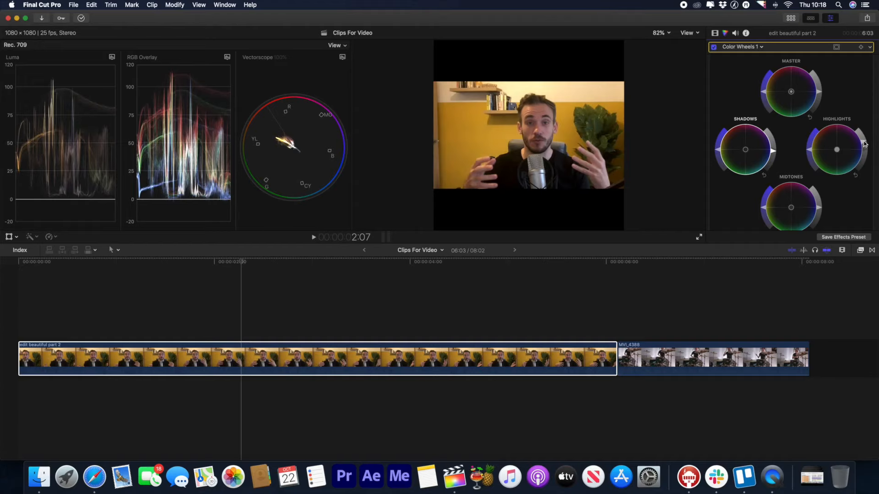
Add a Color Curves correction to the first clip, roll off the luma curve's highlights, and return to Color Wheels 1
click(742, 47)
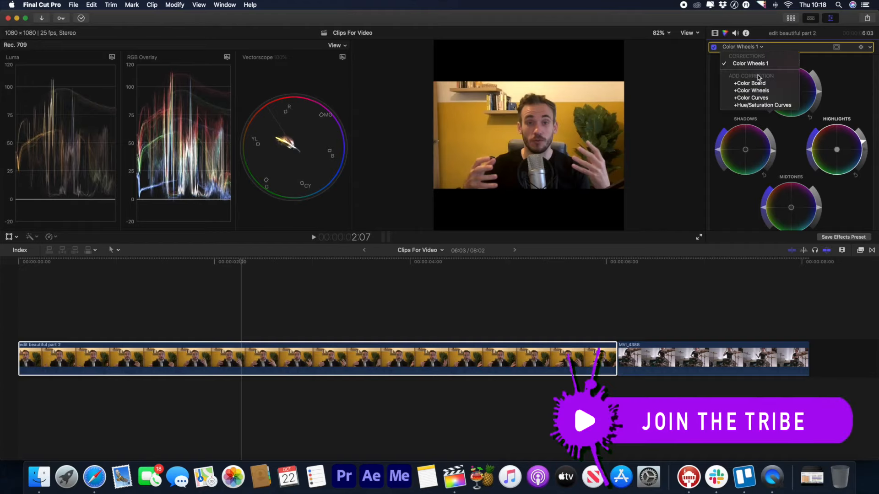
click(761, 98)
click(841, 76)
drag(868, 68, 868, 69)
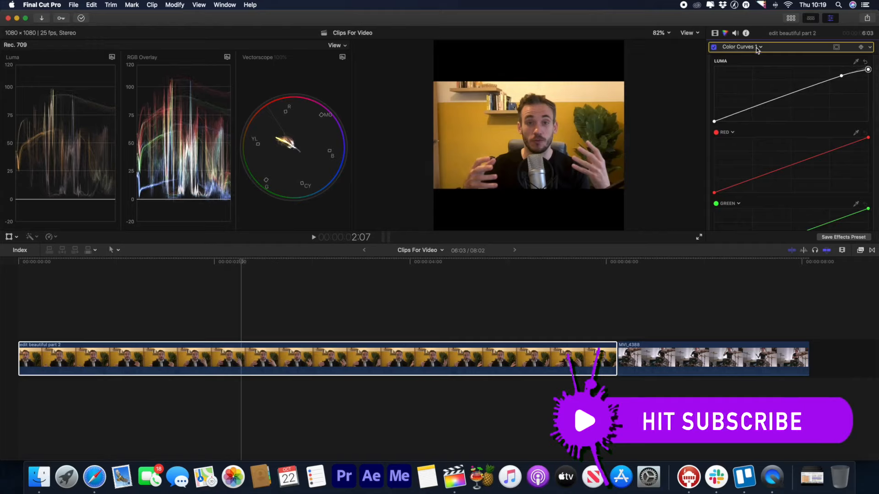
click(727, 48)
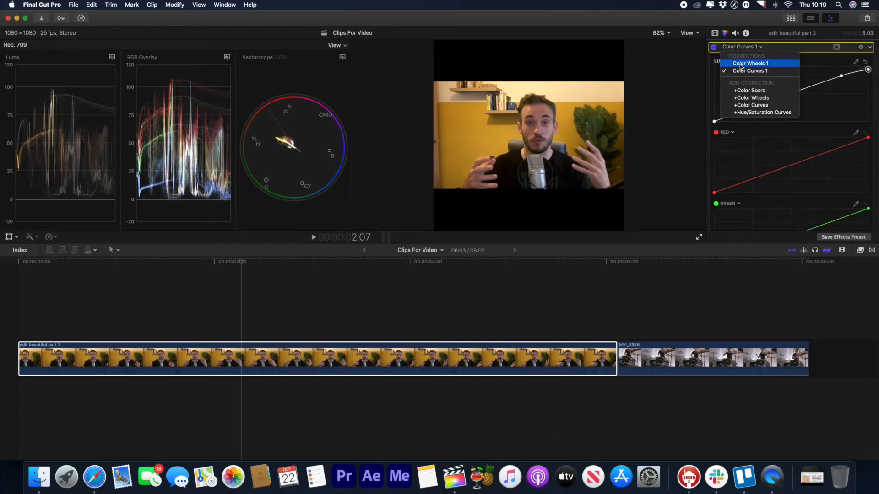
click(741, 65)
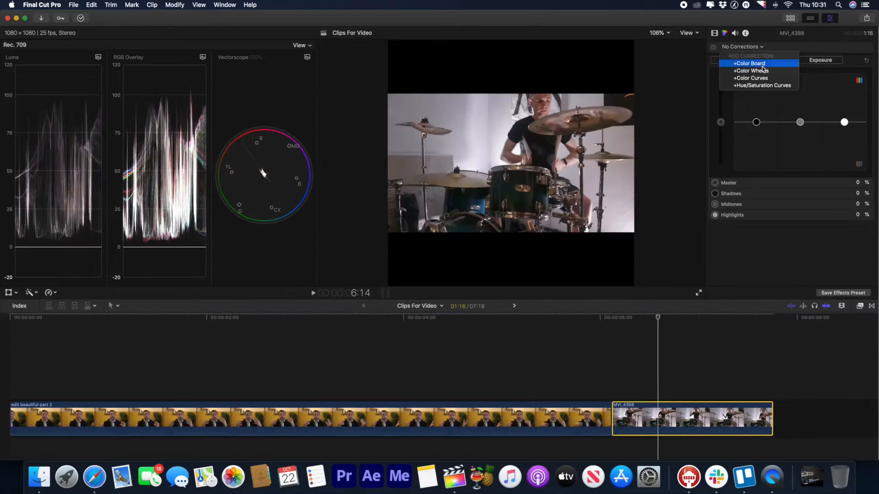
Add Color Wheels and Color Curves corrections to the MVI_4388 drum clip, rolling off the luma highlights and slightly lowering the luma midtones
click(751, 68)
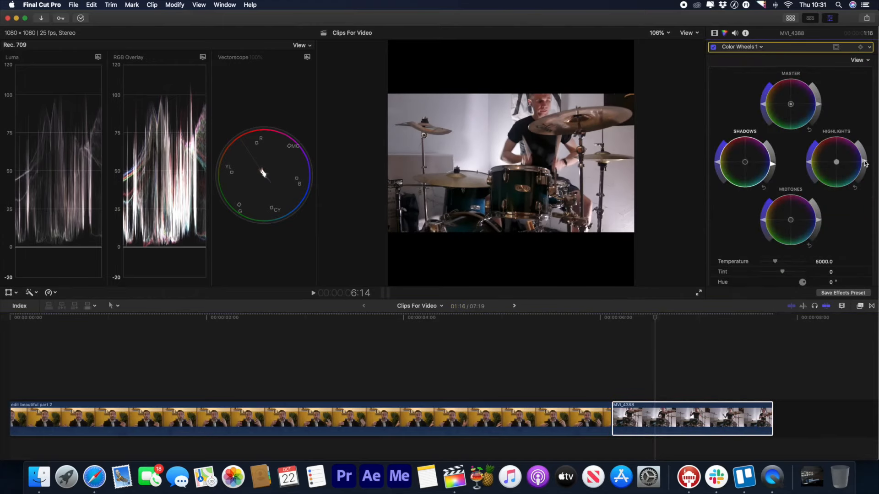
click(756, 46)
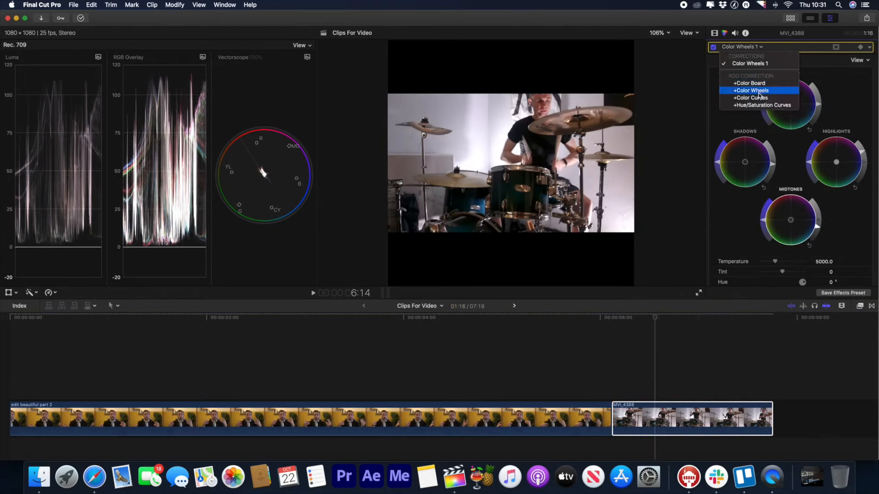
click(759, 97)
click(837, 90)
drag(867, 79, 867, 83)
click(773, 112)
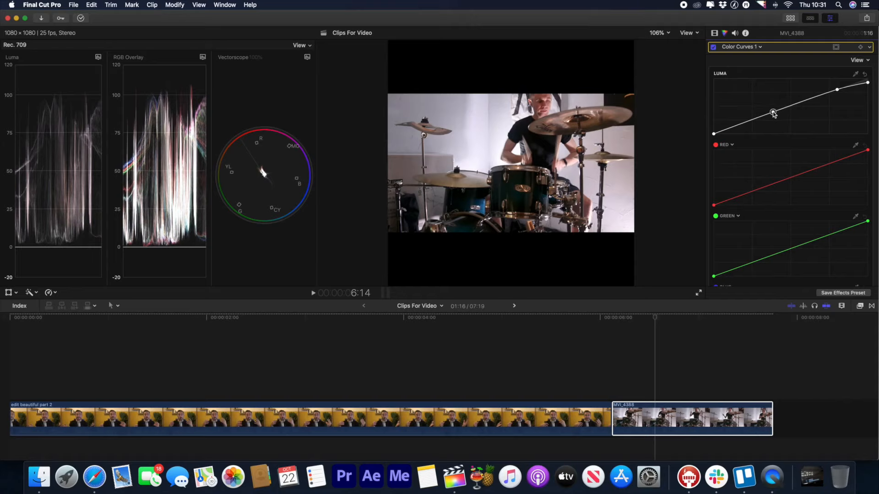
Shift the red curve's black point inward and pull in the white point of a lower color channel curve
drag(713, 204, 721, 205)
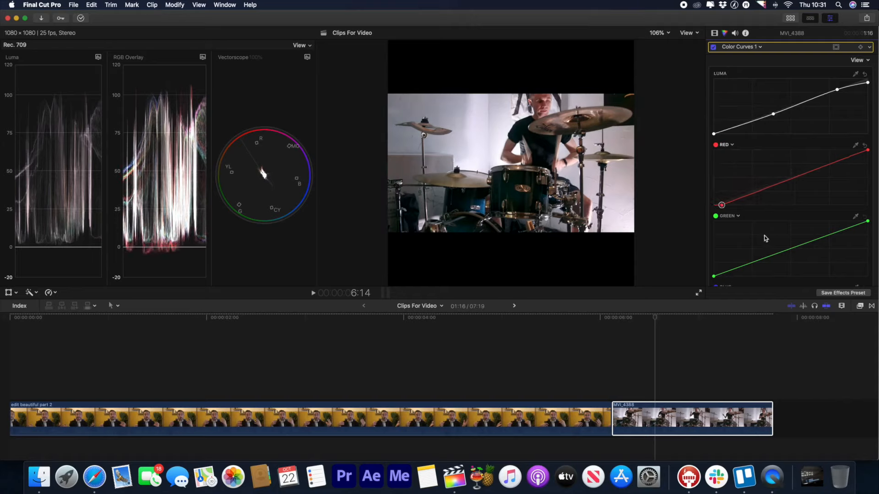
scroll(867, 222, down, 3)
drag(867, 232, 852, 232)
scroll(800, 146, up, 3)
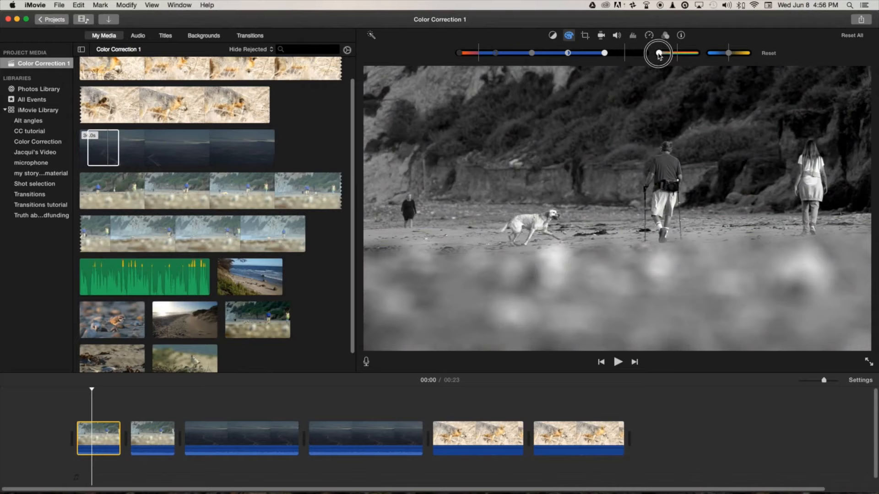
Switch to iMovie and raise the color saturation of the selected beach clip
drag(659, 53, 710, 53)
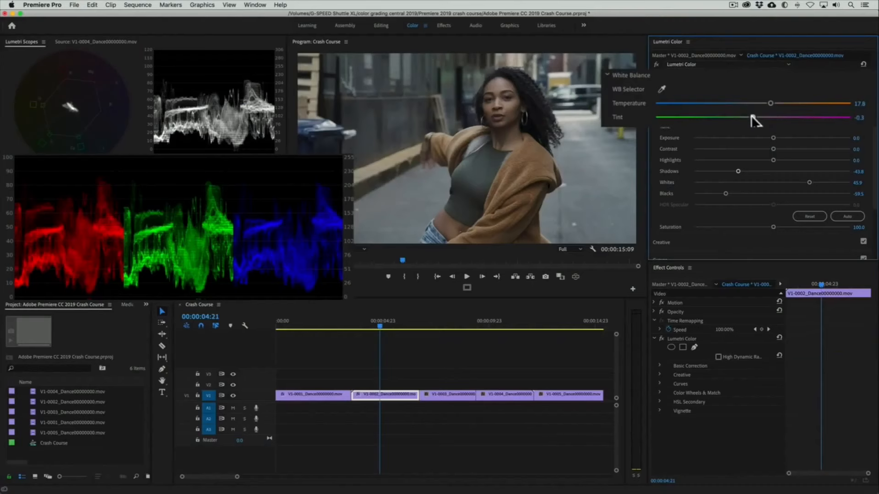
drag(758, 242, 799, 239)
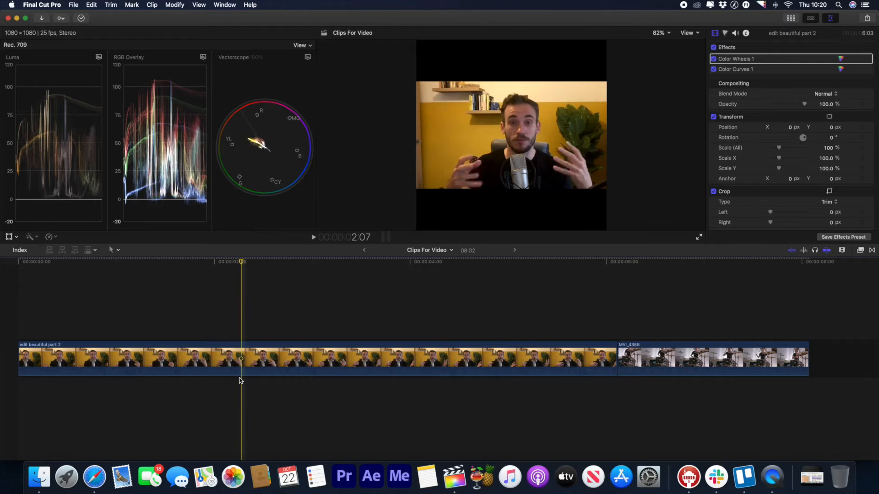
In Final Cut Pro, select the first clip and replace its existing Custom LUT effect with a fresh Custom LUT effect
click(243, 359)
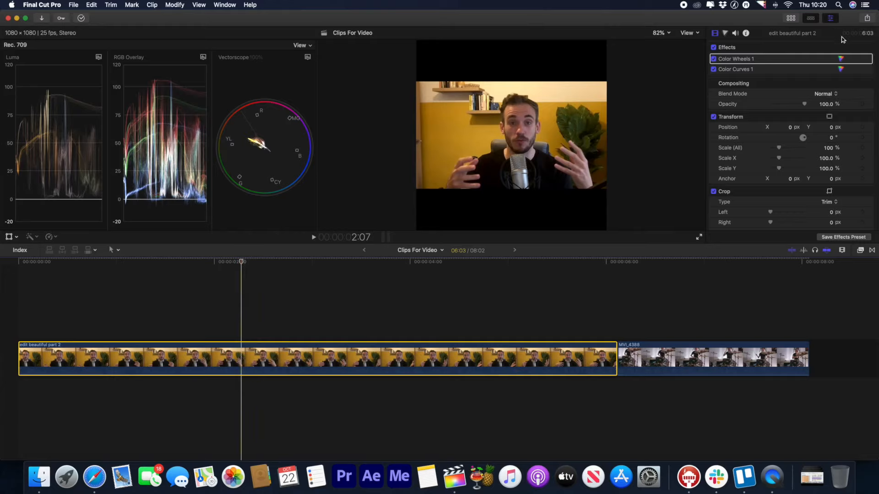
click(841, 59)
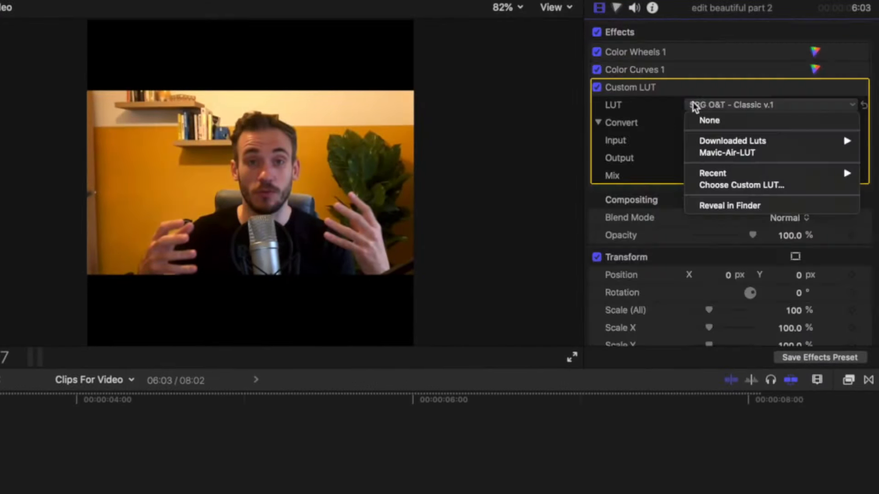
click(625, 93)
key(Delete)
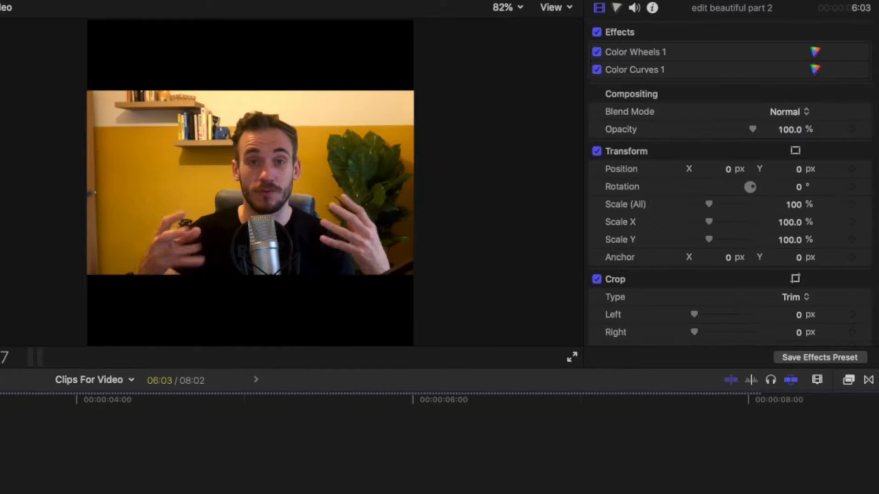
key(ctrl+space)
key(Return)
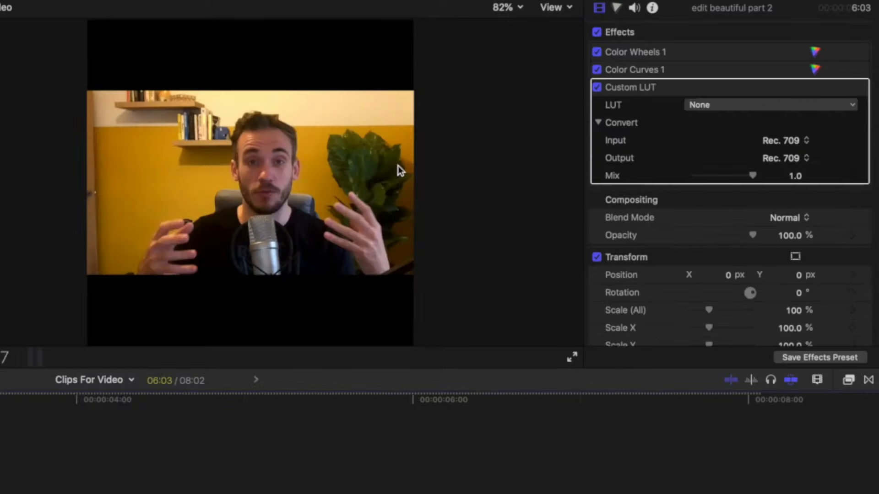
Try the Steel Teal and Flower-512 looks from the downloaded LUTs on the first clip
click(694, 106)
mouse_move(712, 143)
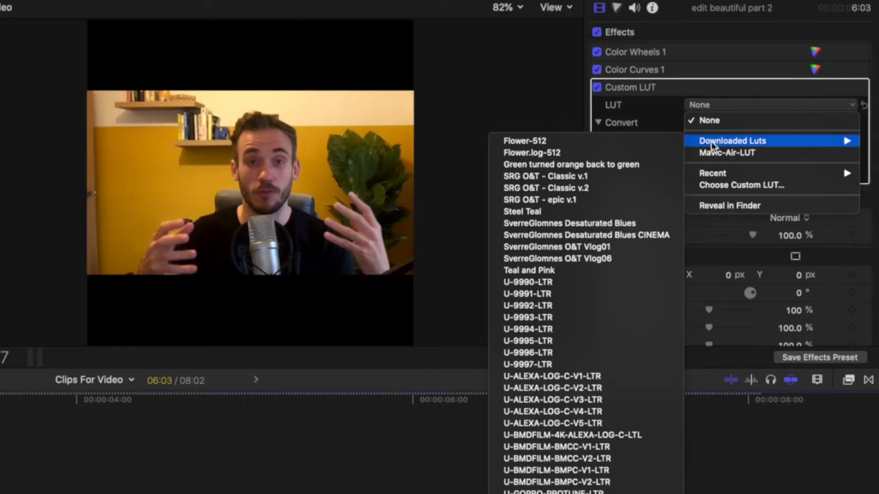
click(548, 210)
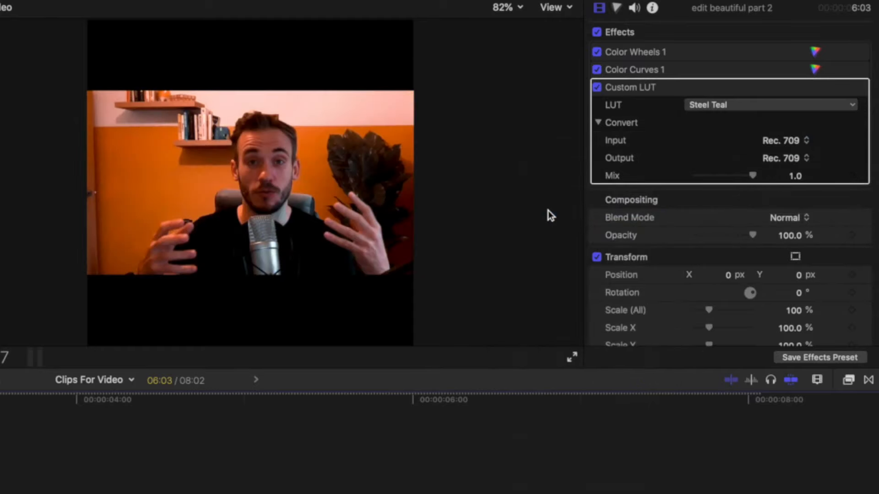
click(723, 106)
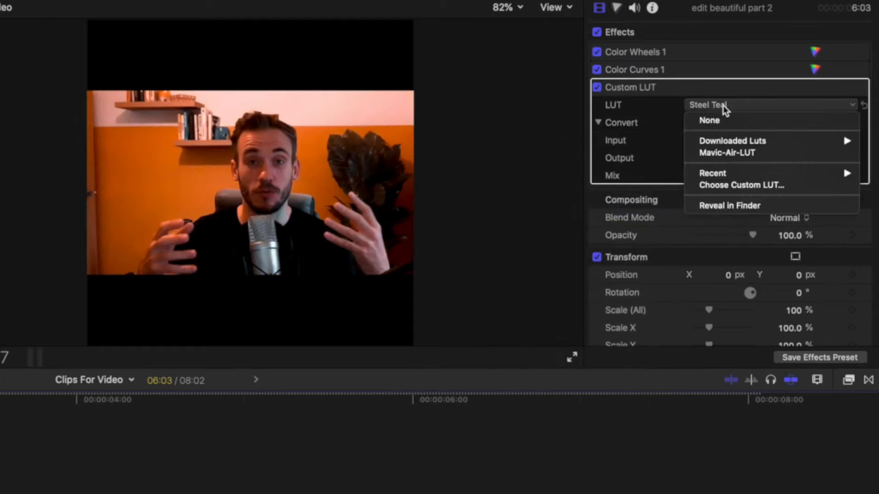
mouse_move(725, 142)
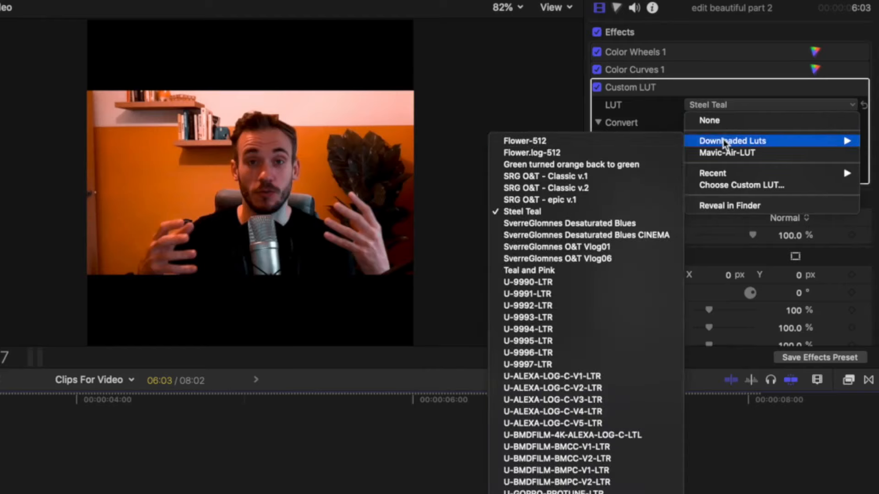
click(590, 141)
Apply the SverreGlomnes Desaturated Blues LUT, reduce its mix to 0.32, and compare the clip with the LUT off and on
click(705, 110)
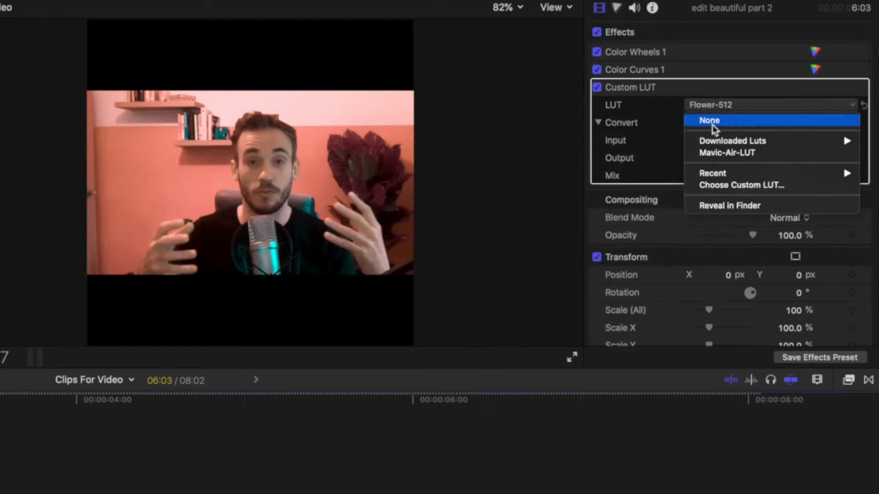
mouse_move(715, 143)
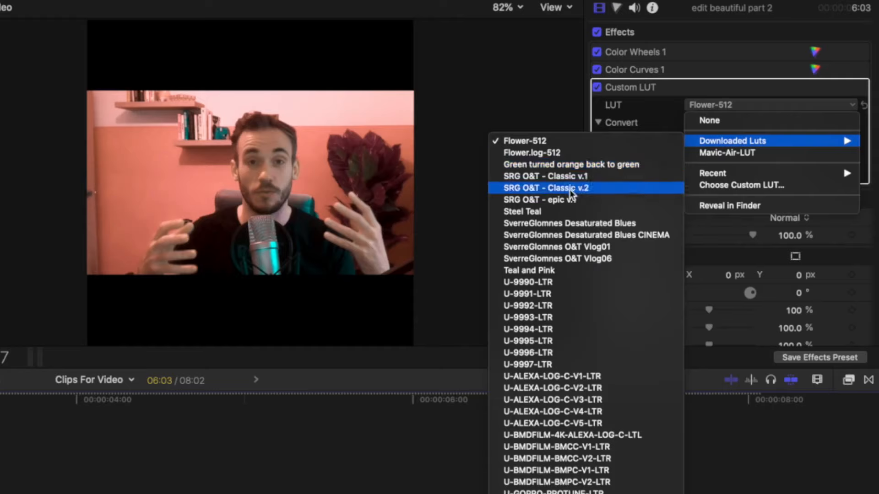
click(572, 224)
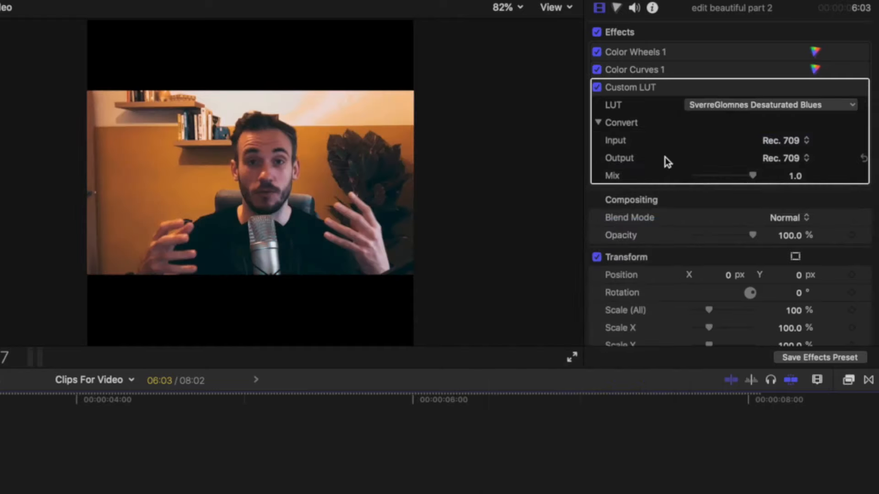
drag(748, 177, 714, 177)
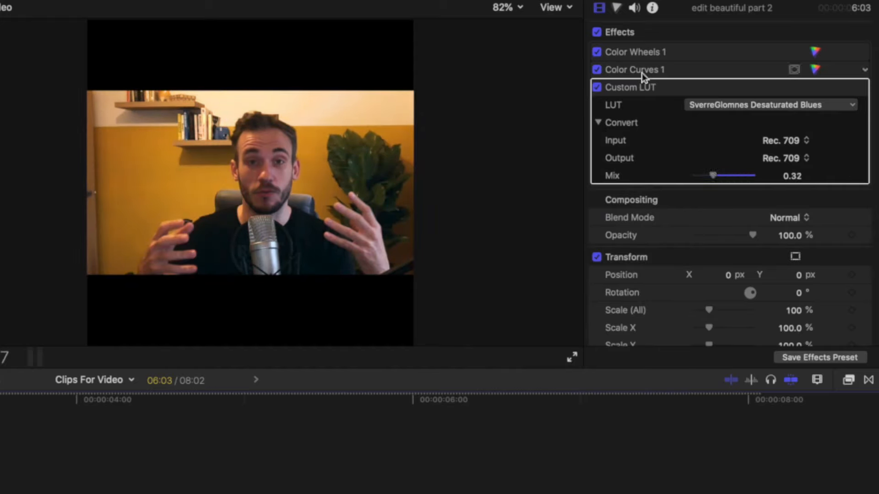
click(596, 87)
click(597, 87)
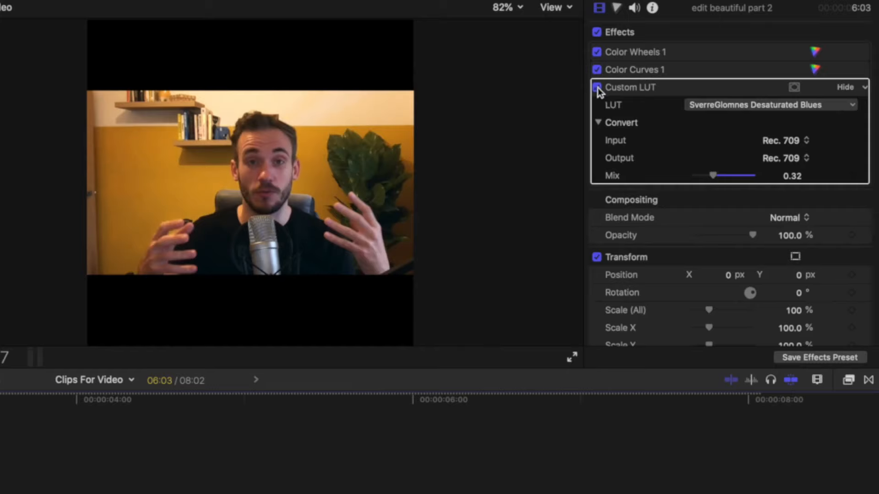
Add a Hue/Saturation Curves correction, sample the yellow wall for Hue vs Sat, and slightly raise that hue's saturation
click(617, 8)
click(639, 31)
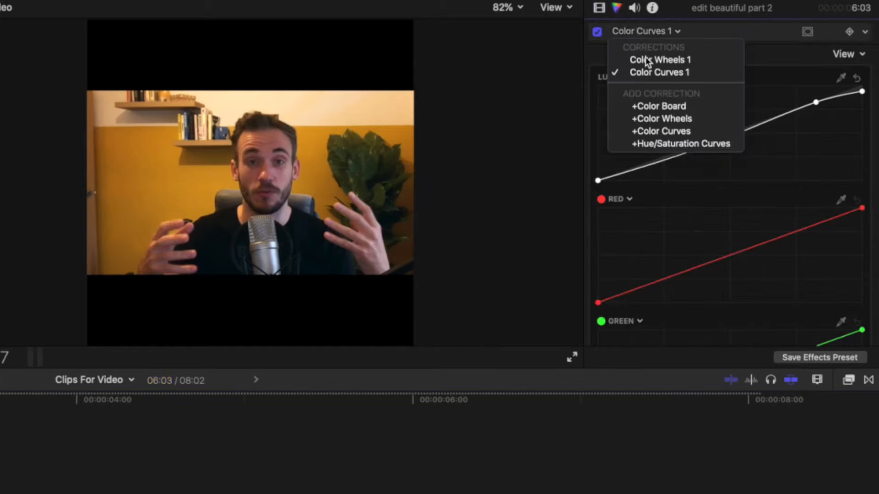
click(682, 146)
click(843, 200)
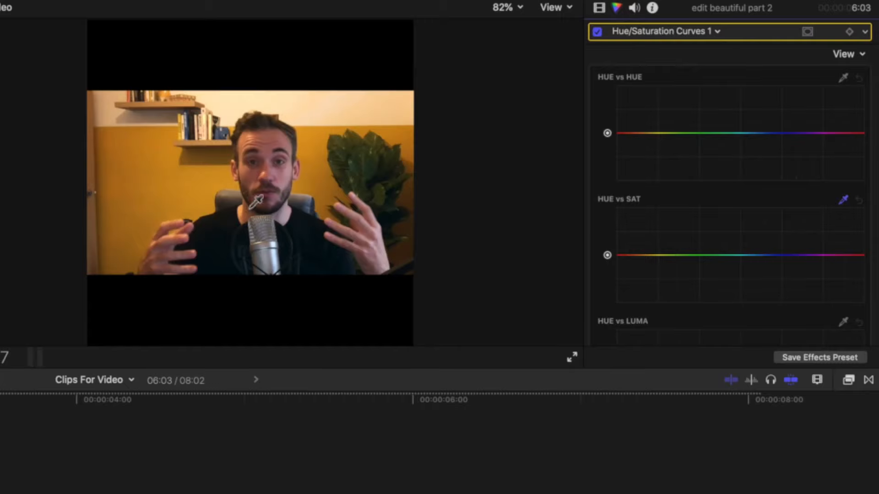
click(196, 181)
drag(642, 255, 643, 252)
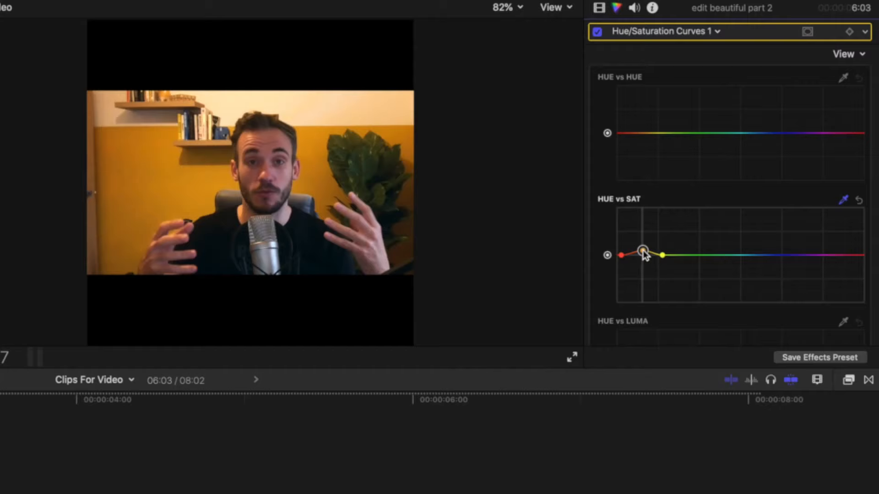
Compare the first clip before and after grading by turning all its effects off and on twice
click(600, 10)
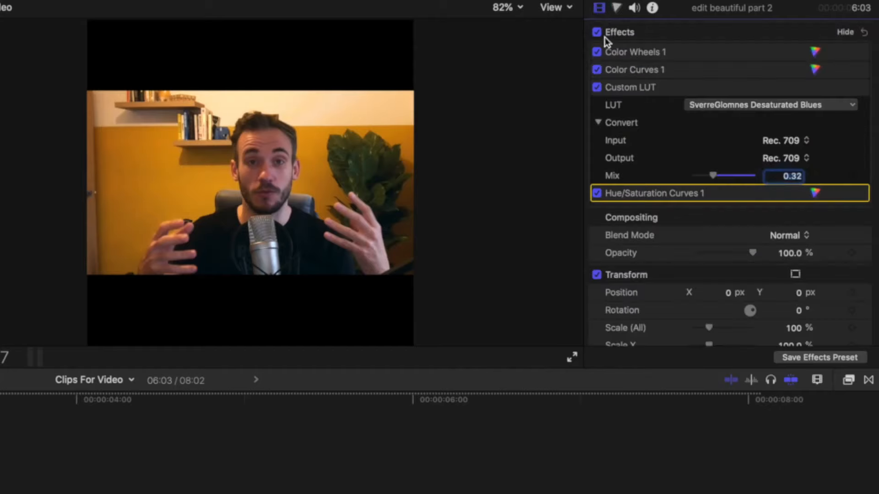
click(597, 32)
click(597, 32)
click(597, 32)
click(597, 32)
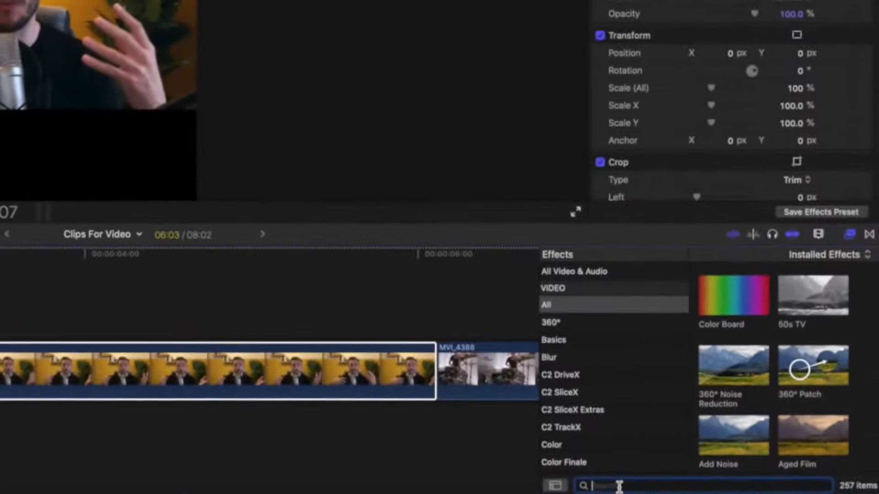
Apply the Vignette effect to the first clip with a blur amount of 16.0 and a size of 0.7
text(vign)
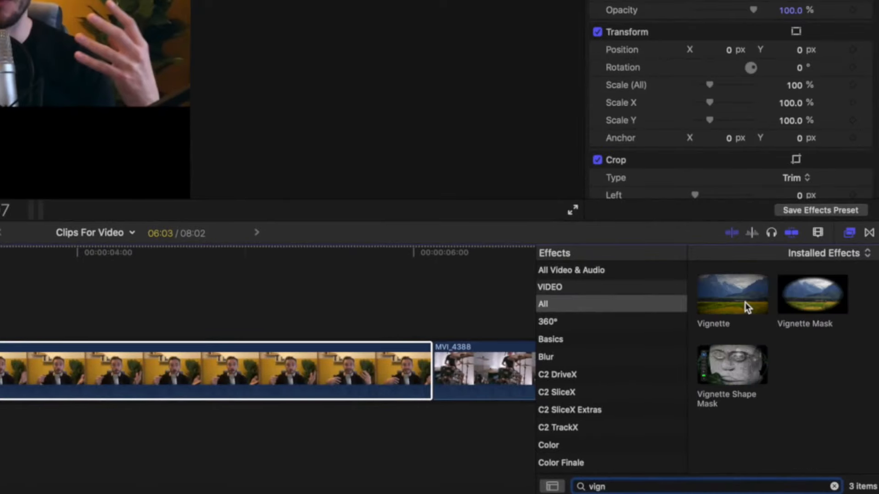
double_click(745, 302)
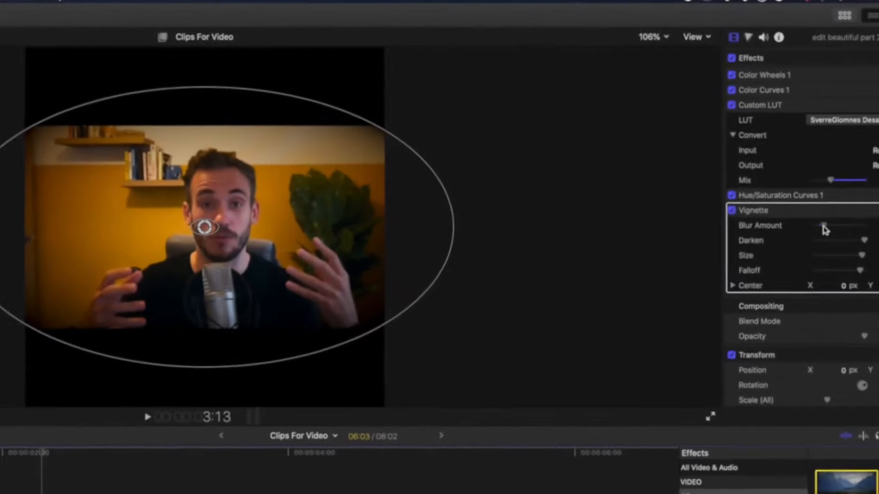
drag(775, 162, 801, 164)
drag(862, 232, 877, 232)
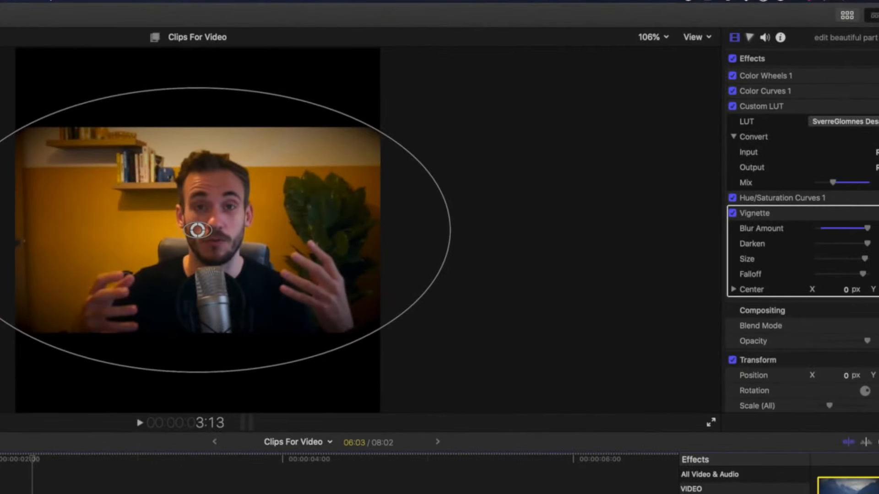
drag(864, 260, 840, 259)
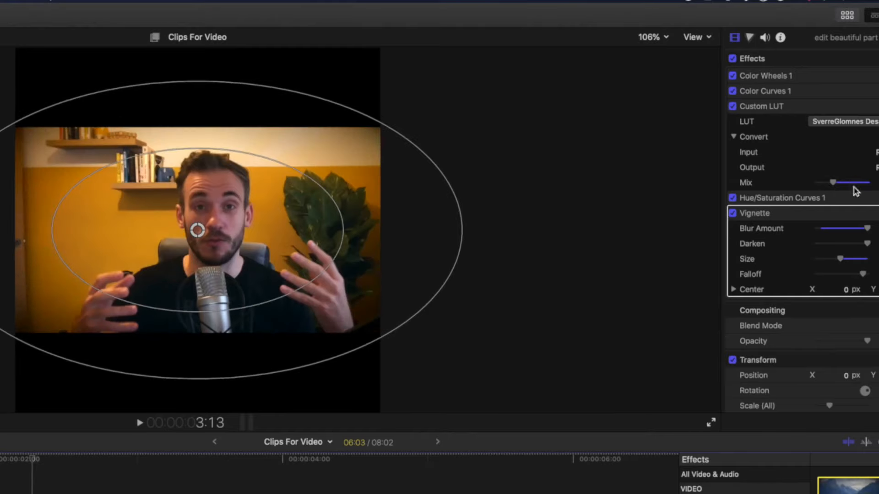
mouse_move(867, 245)
mouse_down()
mouse_move(838, 236)
mouse_move(866, 243)
mouse_up()
Compare the first clip with the Vignette effect off and on
click(780, 70)
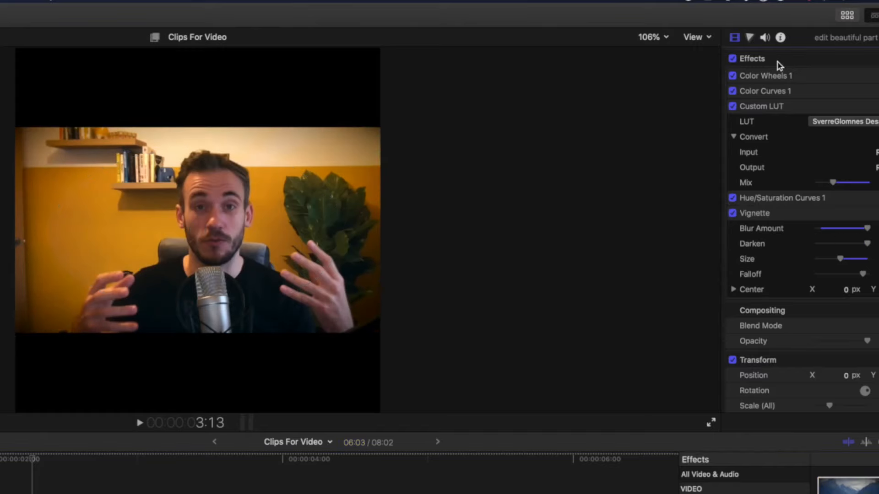
click(732, 214)
click(732, 213)
click(733, 214)
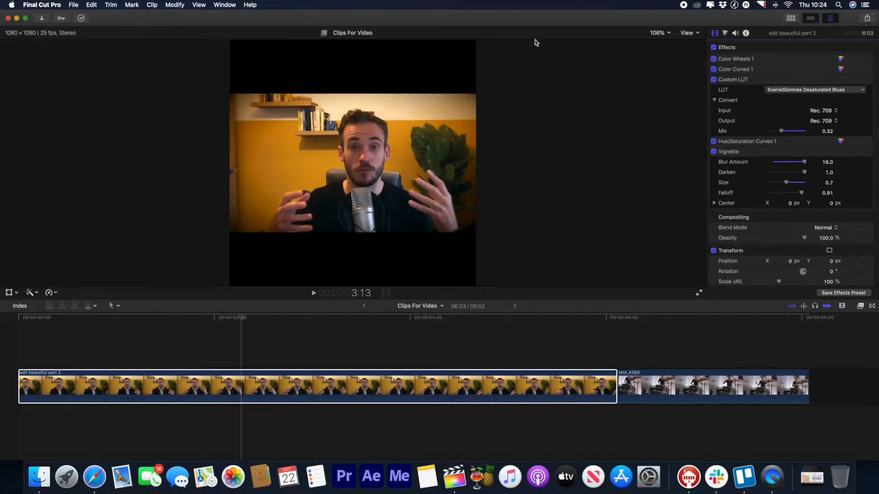
Place the MVI_4388 drum clip as an overlay above the talking-head clip
drag(623, 386, 185, 353)
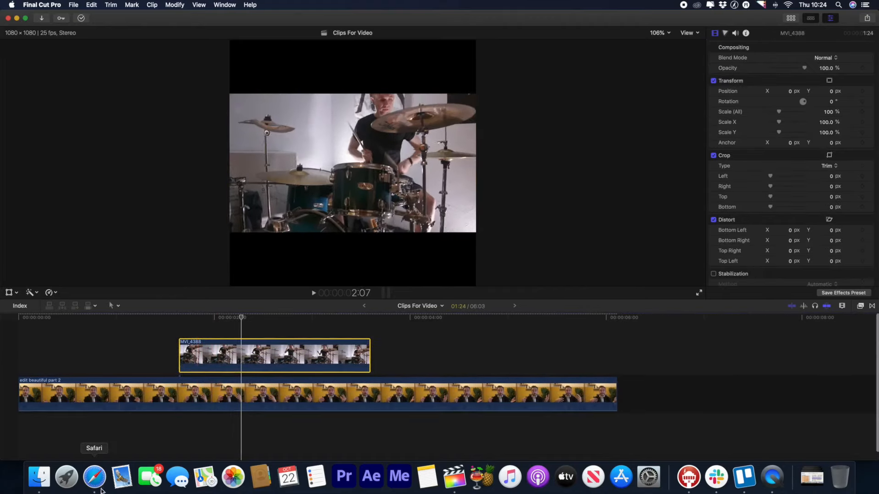
Search Pexels in Safari for filmmaking, place Pexels Videos 1536315 above the talking-head clip at the playhead, and play it
click(94, 476)
text(filmmaking)
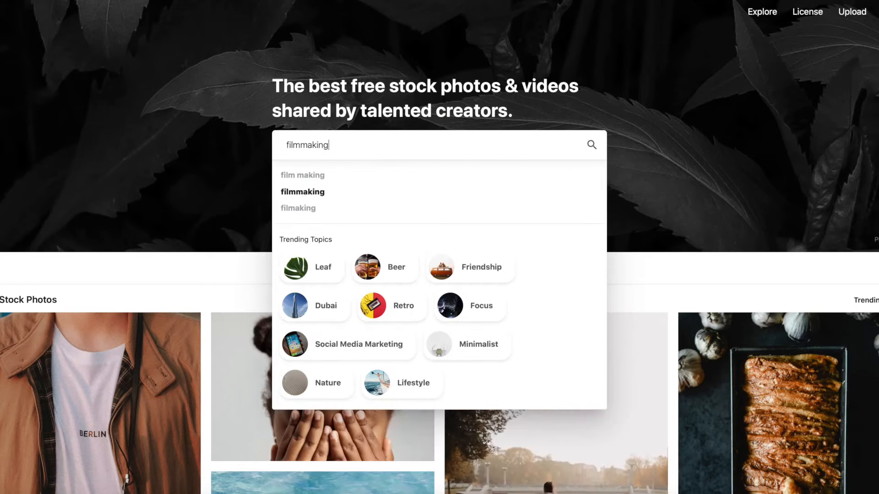
key(Return)
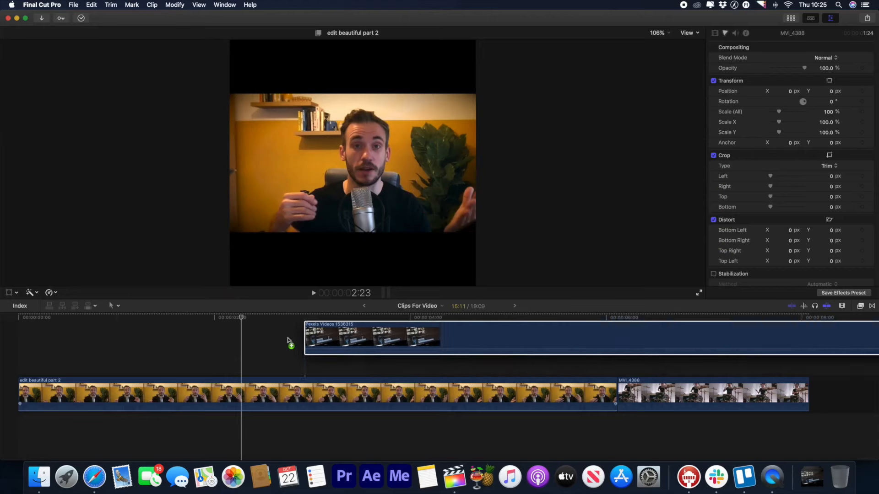
drag(289, 341, 226, 344)
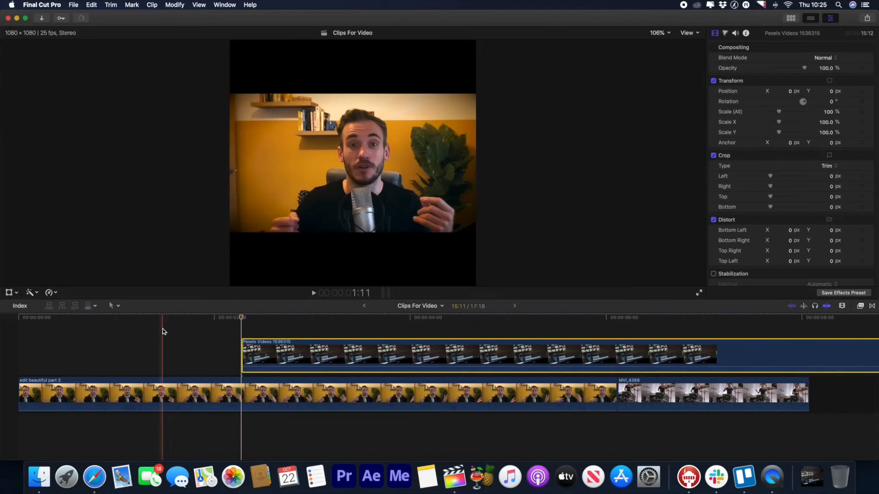
key(space)
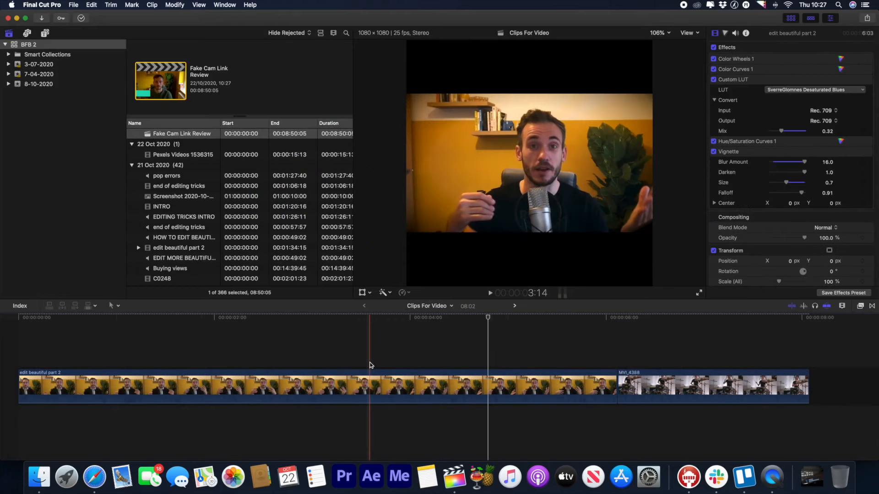
Paste the copied title and green background above the clips and change the title's two lines to "#5" and "TEXT"
key(ctrl+super+1)
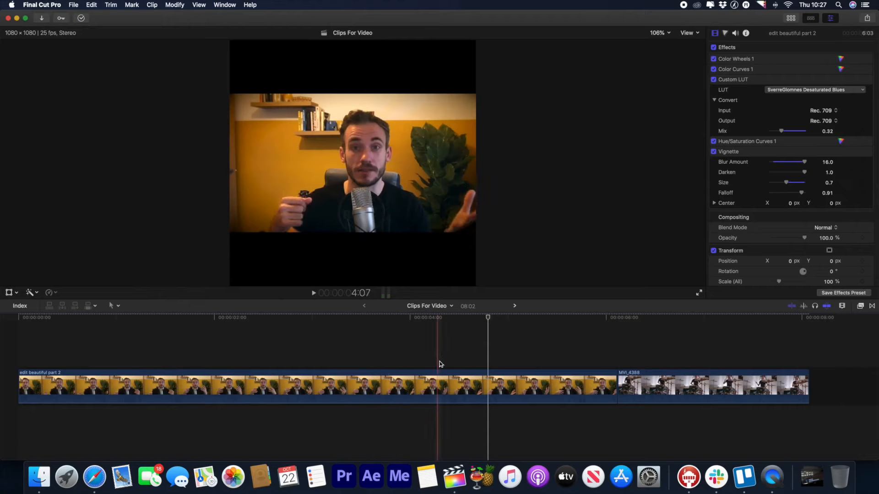
key(alt+v)
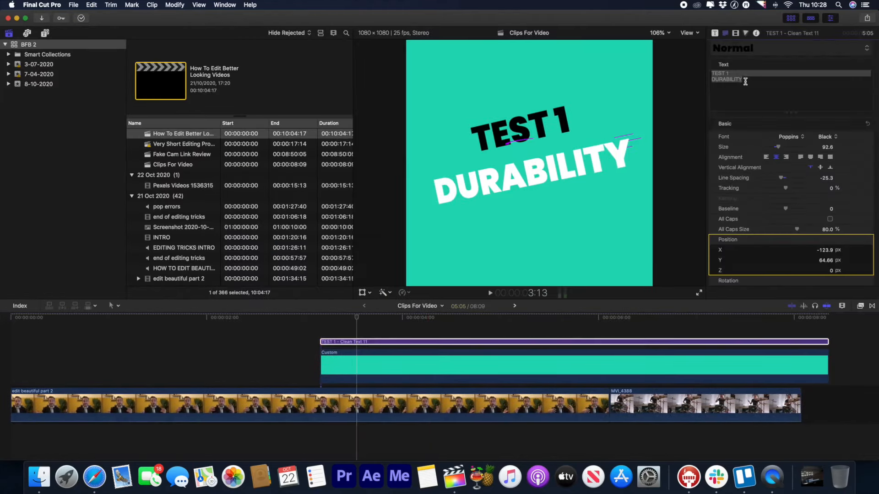
click(737, 79)
text(#1)
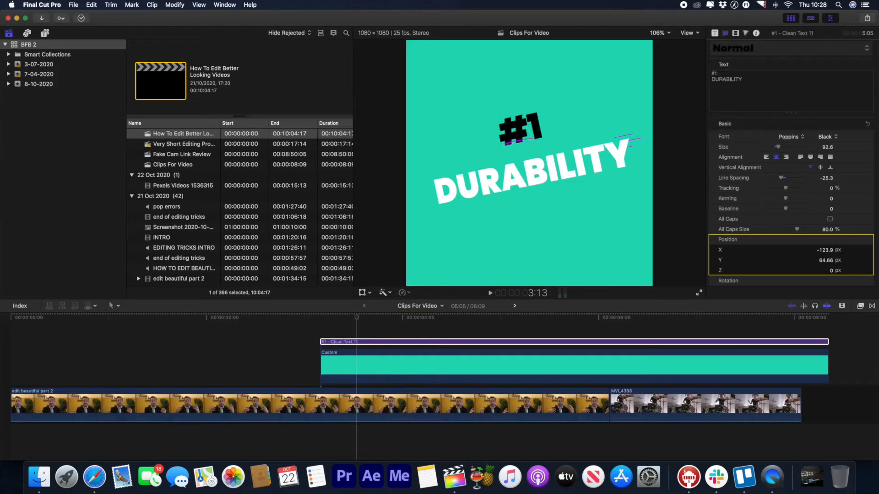
key(BackSpace)
text(5)
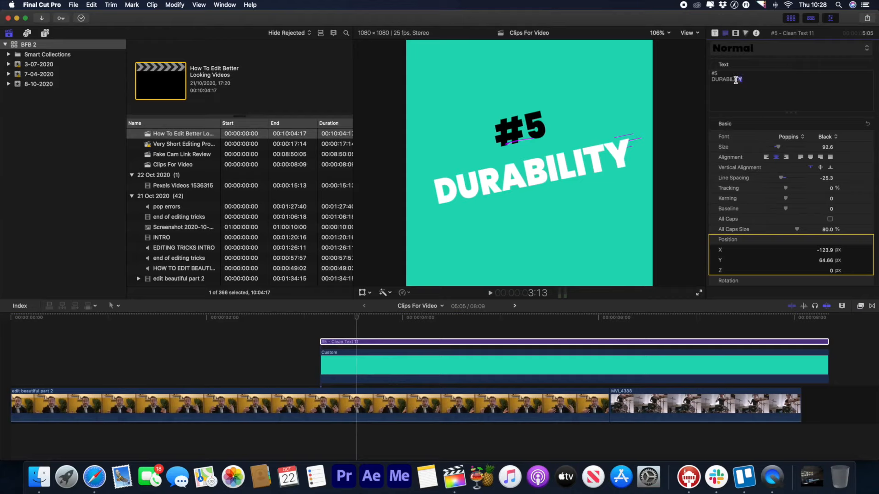
drag(722, 78, 709, 81)
text(TEXT)
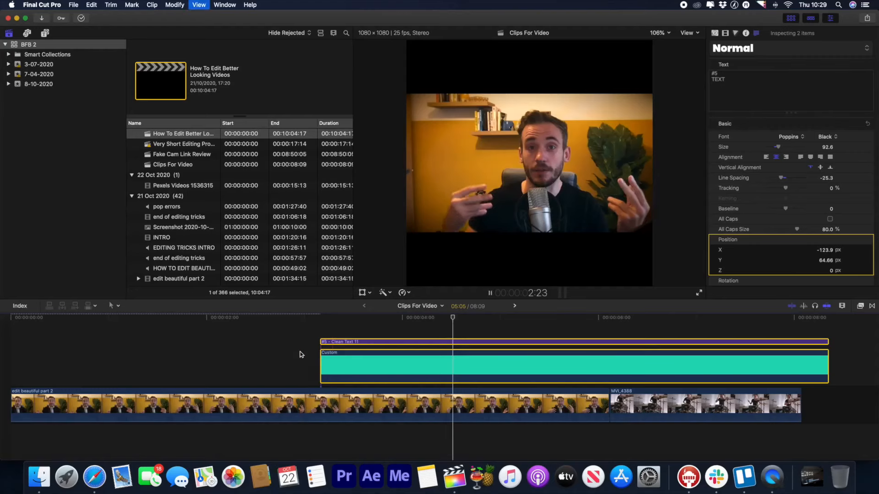
Play back the title over the green background and park the playhead above the drum clip
key(space)
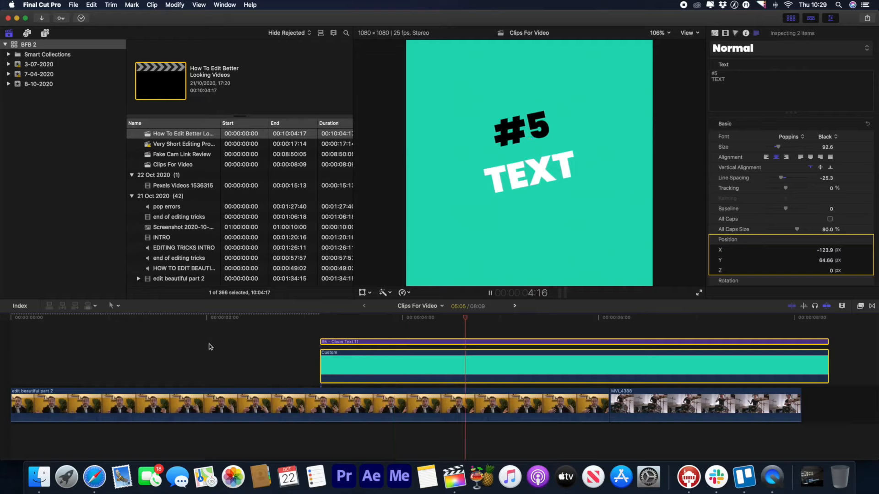
click(390, 328)
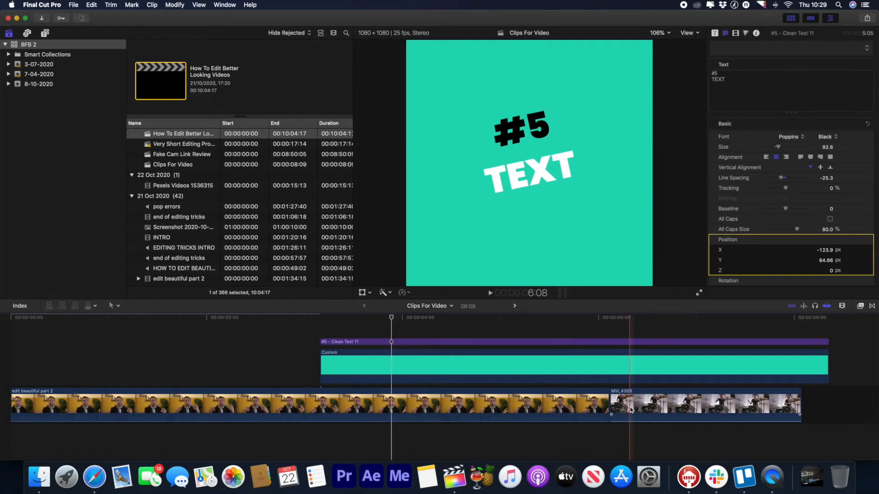
click(638, 337)
Set the blend mode of the drum clip between the title and the green background to Multiply
key(ctrl+super+1)
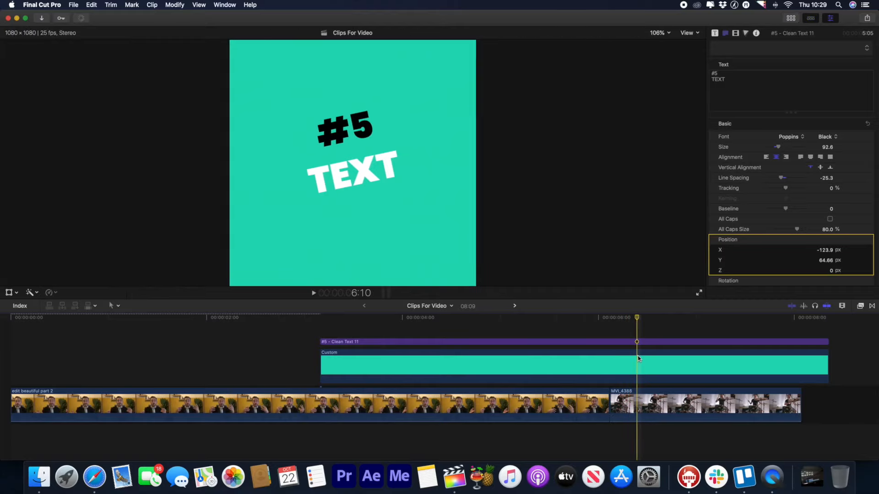
click(638, 356)
click(640, 409)
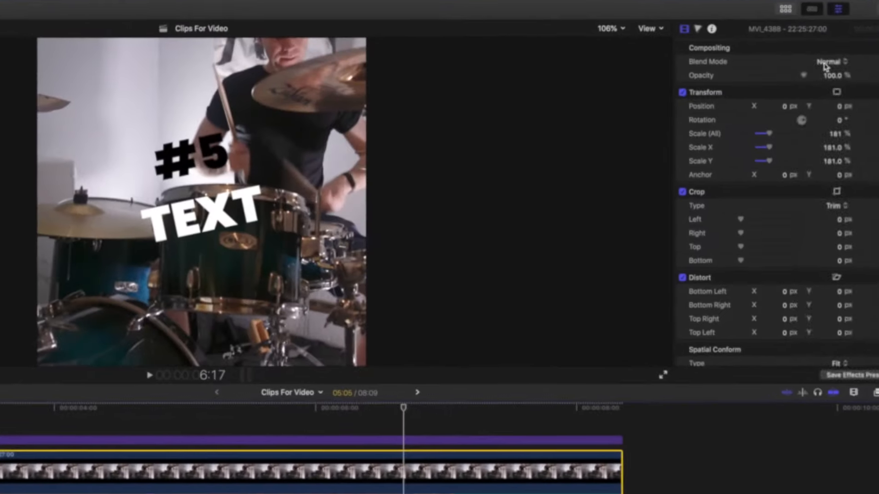
click(830, 60)
click(831, 98)
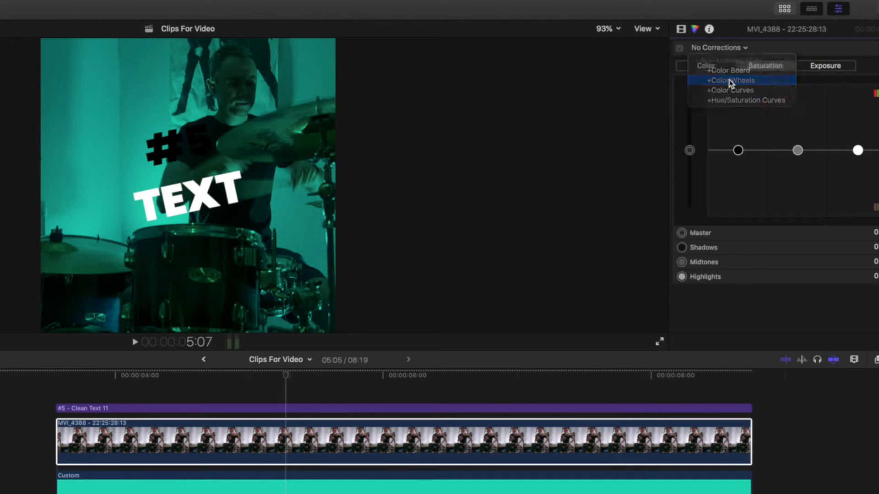
Add a Color Wheels correction that fully desaturates the drum overlay and lower the overlay's opacity to 69.12%
click(728, 83)
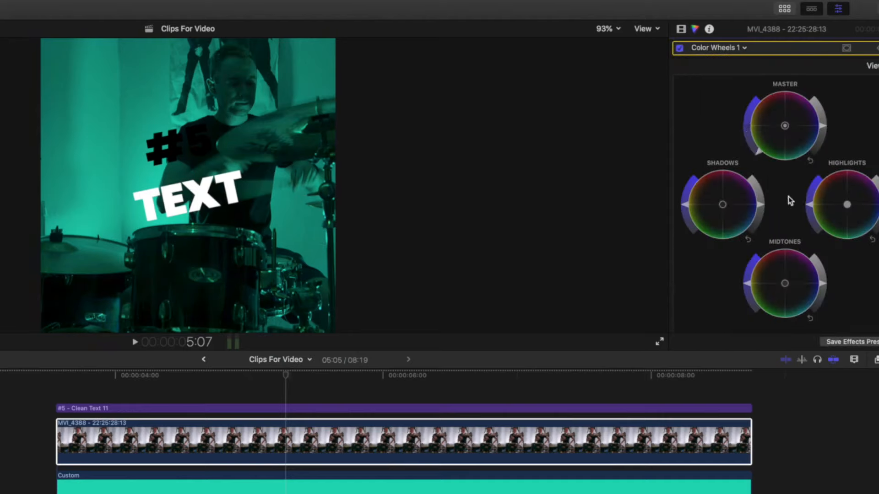
click(682, 31)
drag(801, 113, 787, 113)
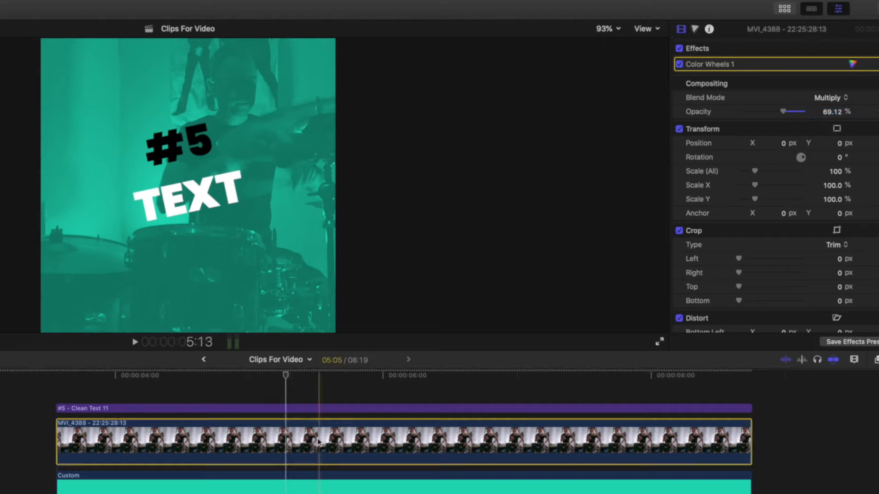
Animate the drum overlay's scale from 100% at its first frame to 107.17% at its end and play it back
click(58, 395)
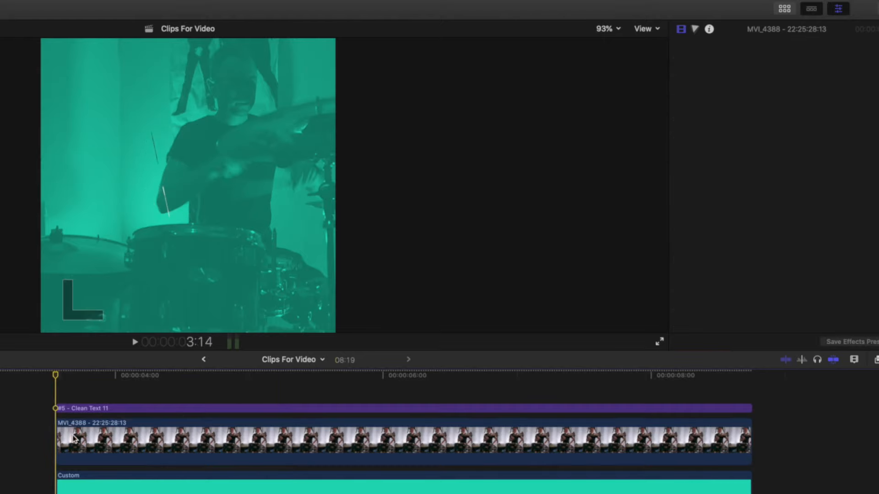
click(161, 439)
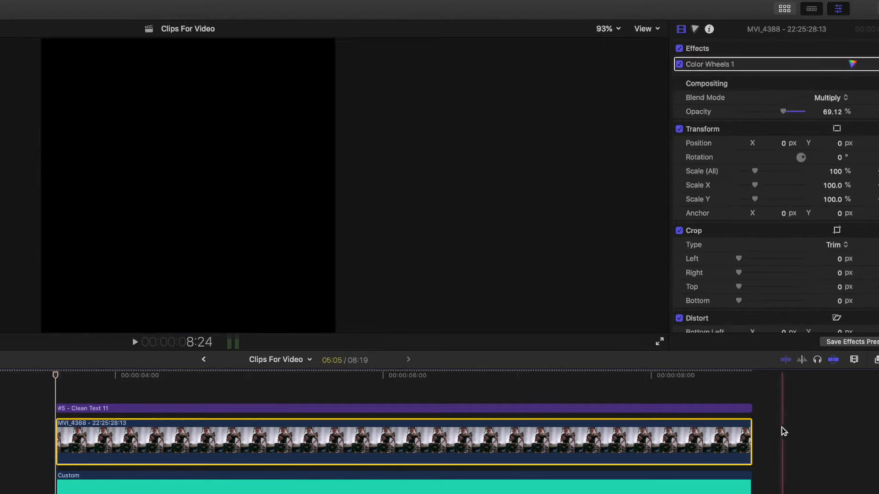
key(Left)
click(835, 172)
text(107.17)
key(Return)
key(space)
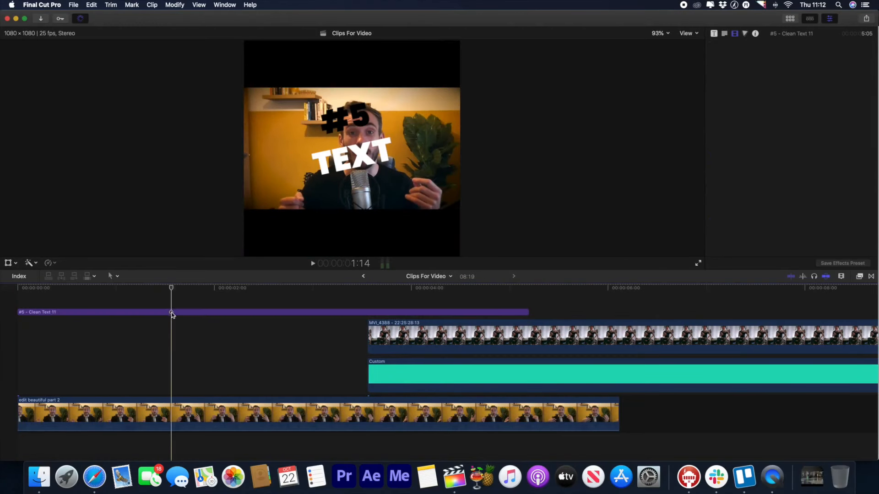
Select the "#5 TEXT" title above the talking-head clip and adjust its position
click(172, 313)
drag(790, 93, 831, 114)
drag(783, 94, 831, 94)
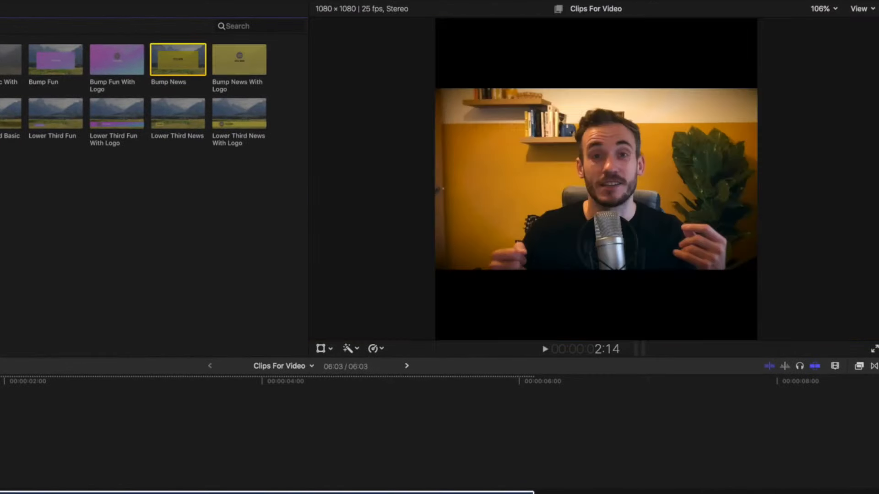
Browse the title template packs, place the Preset 28 and Preset 30 titles over the talking-head clip, and play them
click(0, 114)
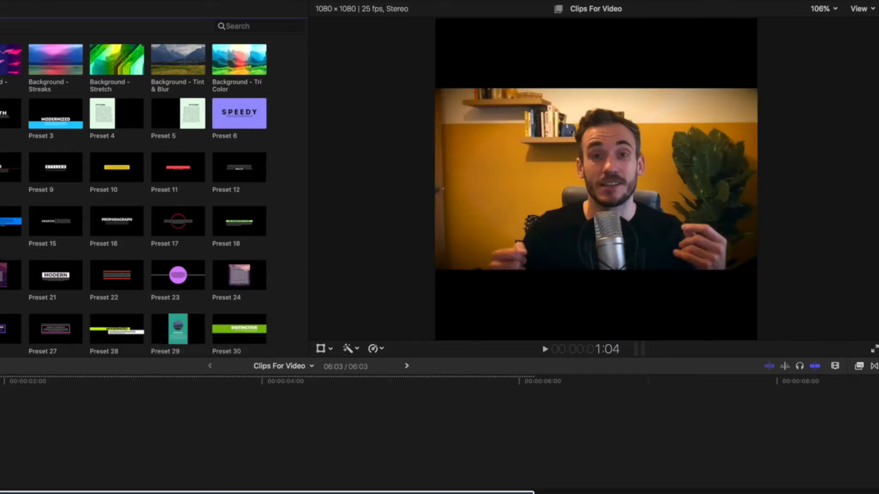
click(0, 183)
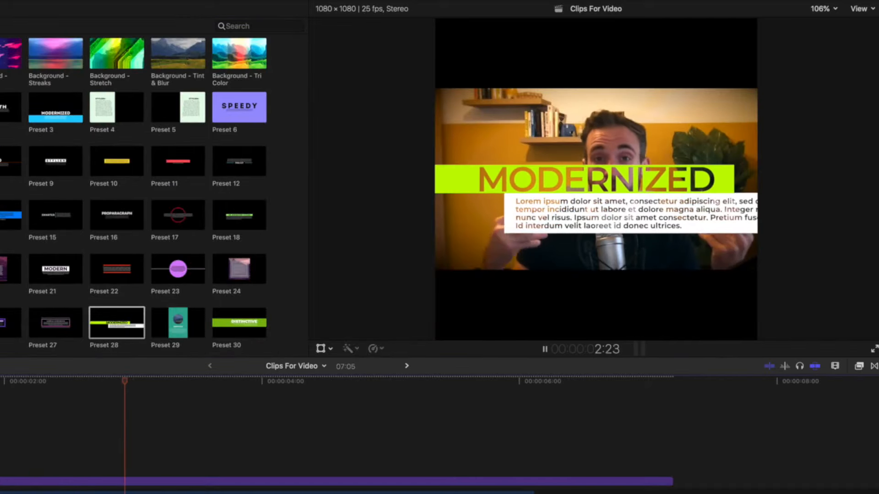
drag(238, 322, 39, 435)
key(space)
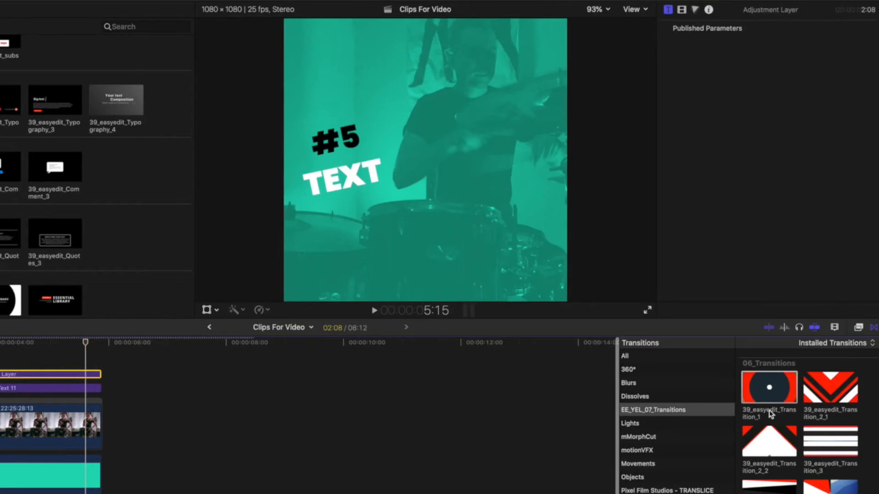
Add 39_easyedit_Transition_1 to the adjustment layer above the title and delete the copy at the layer's start
drag(770, 413, 87, 372)
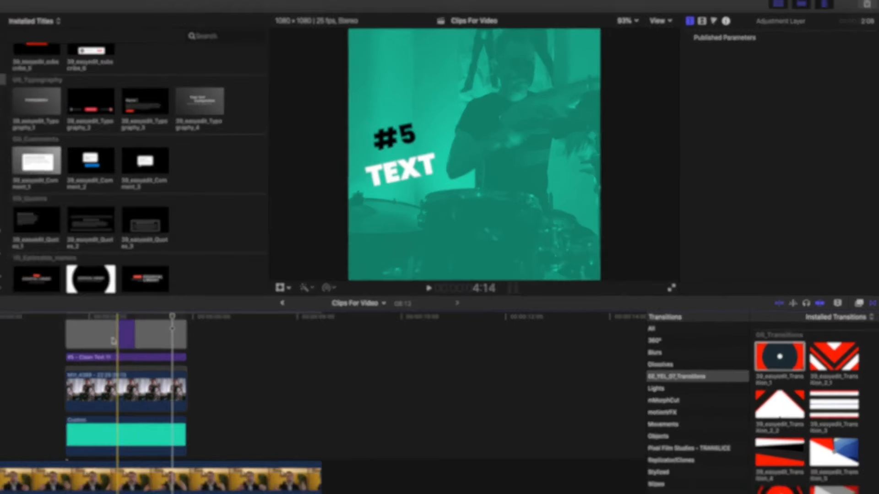
click(102, 336)
key(Delete)
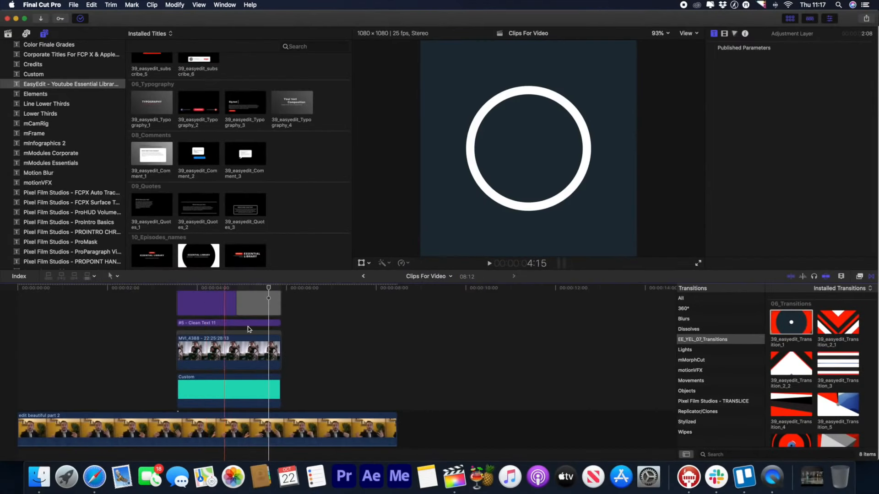
Fine-tune the placement of the adjustment layer's end transition over the title clips and play it back
scroll(148, 361, up, 3)
drag(133, 356, 159, 345)
drag(257, 314, 257, 316)
click(281, 329)
key(space)
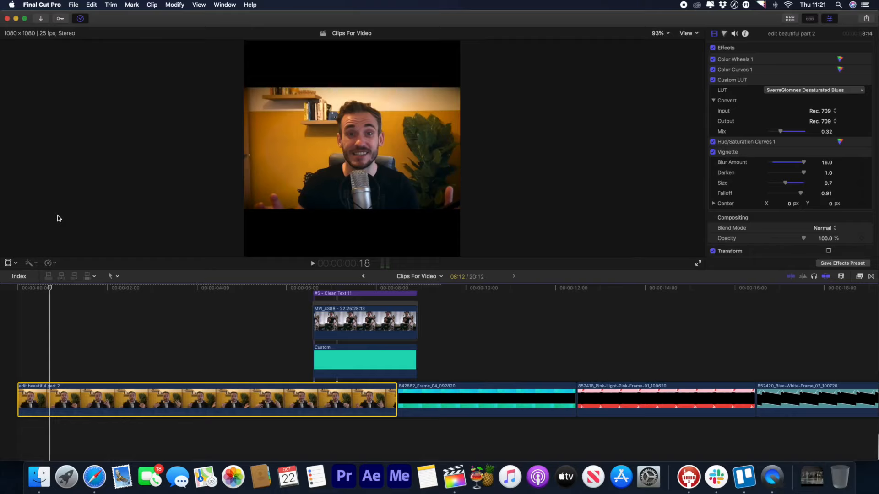
Scale the talking-head clip up to 121%
click(50, 295)
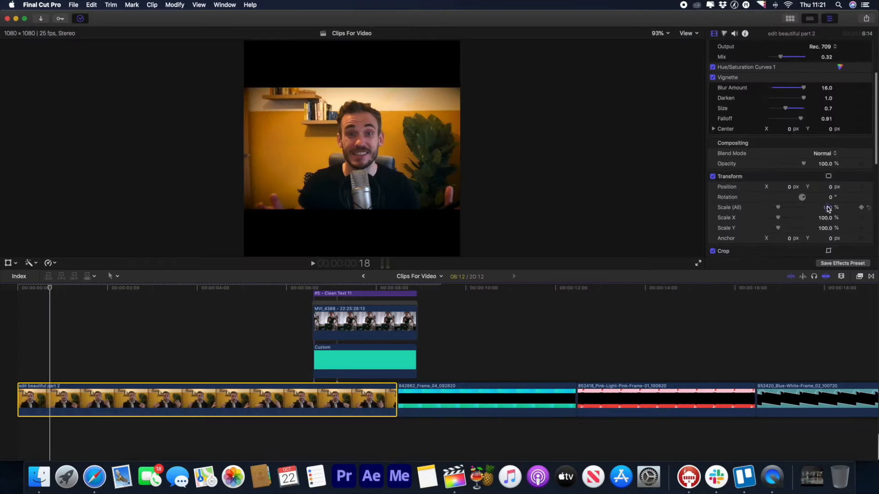
drag(828, 209, 828, 209)
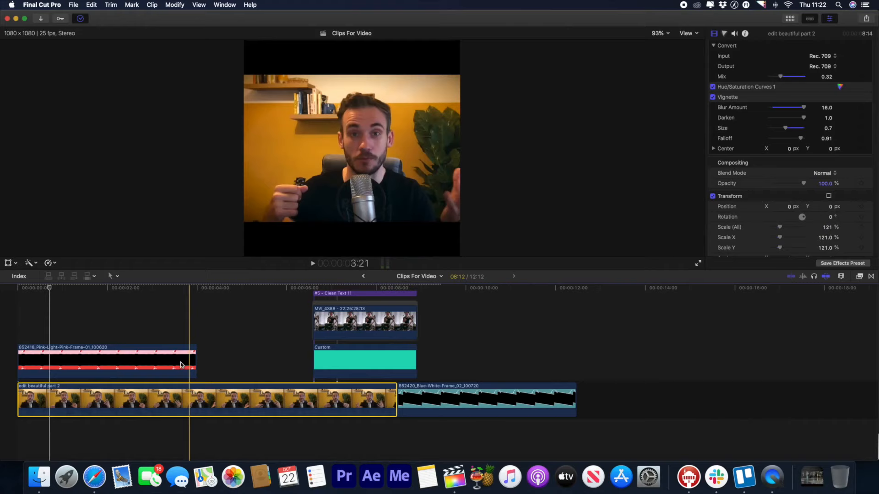
Replace the pink frame overlay with 852420_Blue-White-Frame_02_100720 above the start of the talking-head clip
click(50, 359)
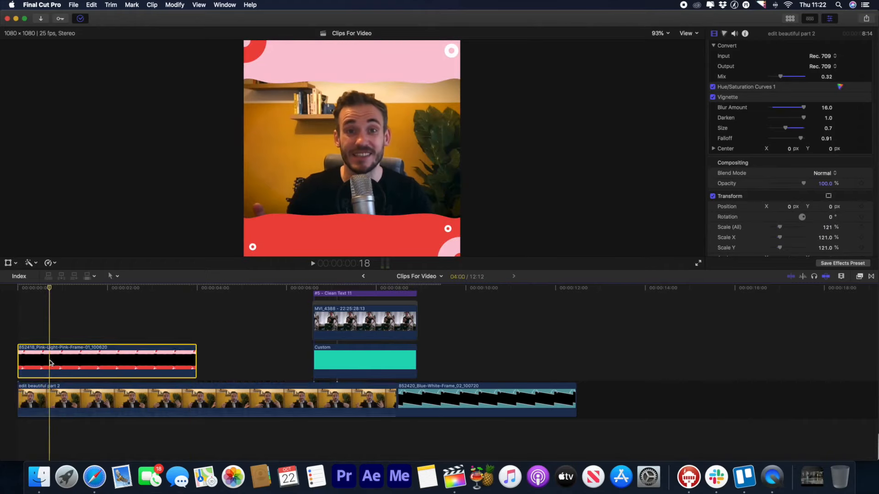
key(Delete)
drag(411, 387, 54, 363)
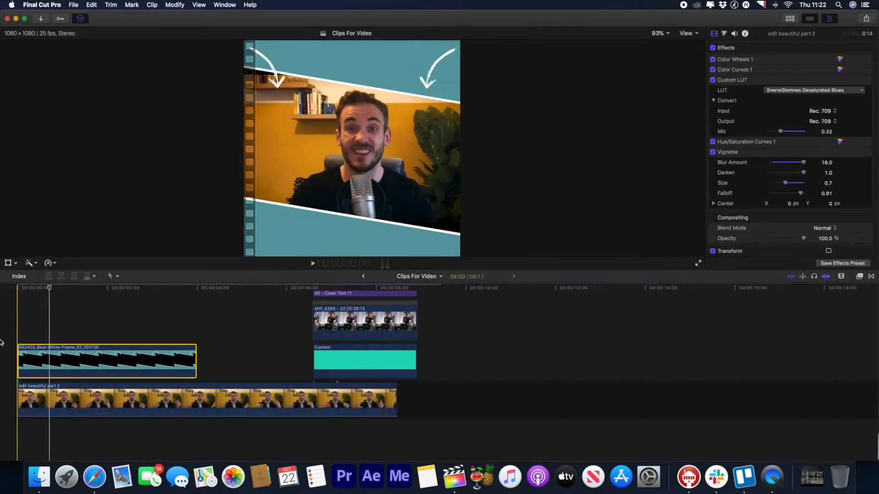
Select the talking-head clip beneath the blue frame and bring up its scale setting
click(55, 392)
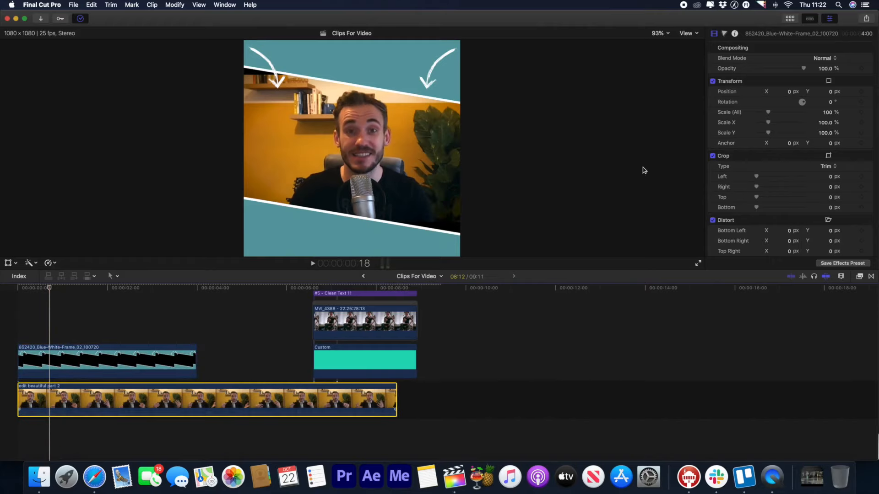
scroll(833, 192, down, 5)
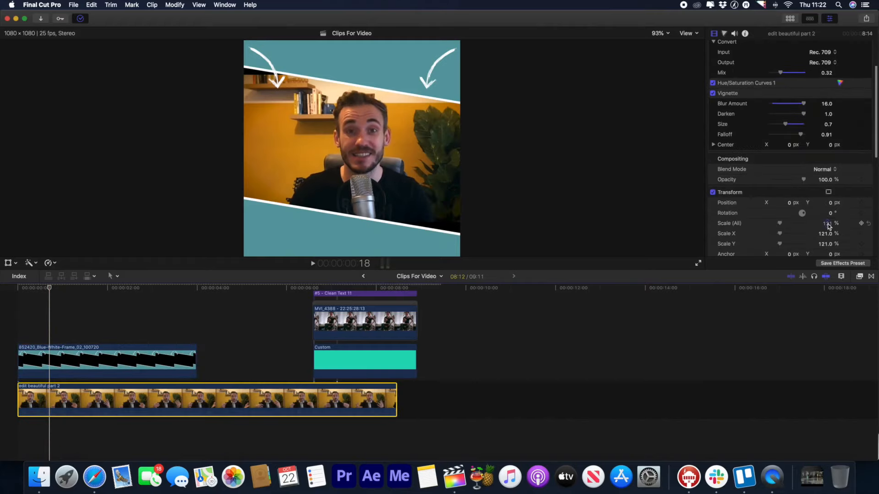